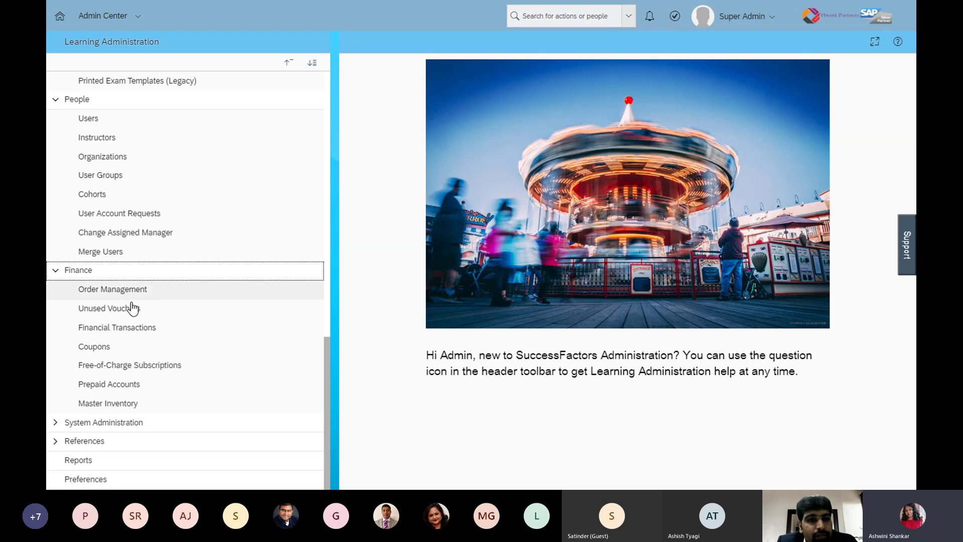
Expand the System Administration and References sections of the navigation tree and open the Reports page.
click(53, 426)
scroll(134, 374, down, 4)
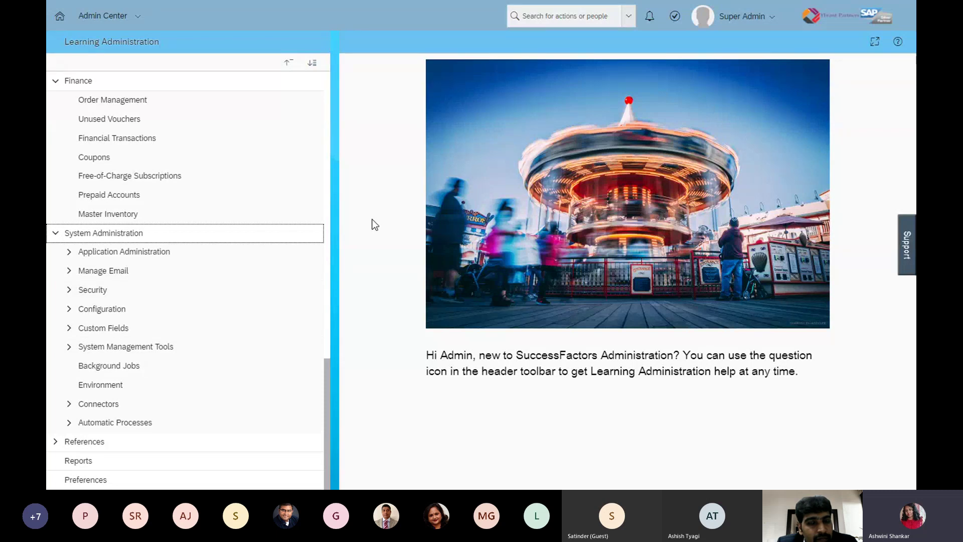
click(56, 442)
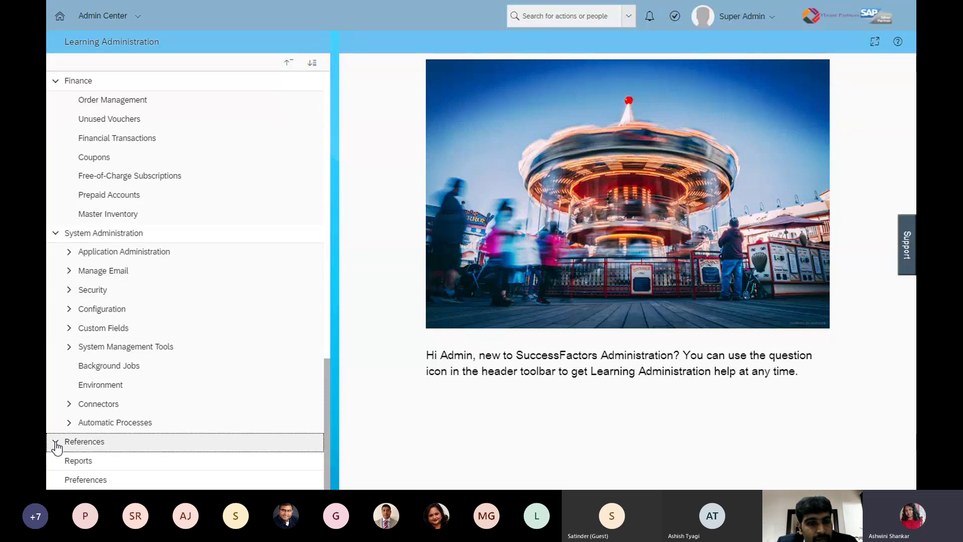
scroll(81, 370, down, 5)
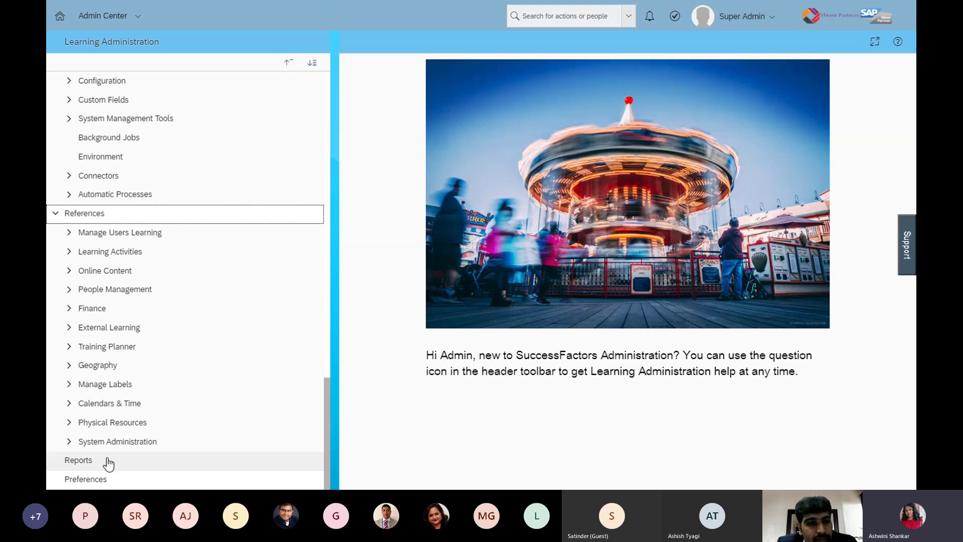
click(79, 461)
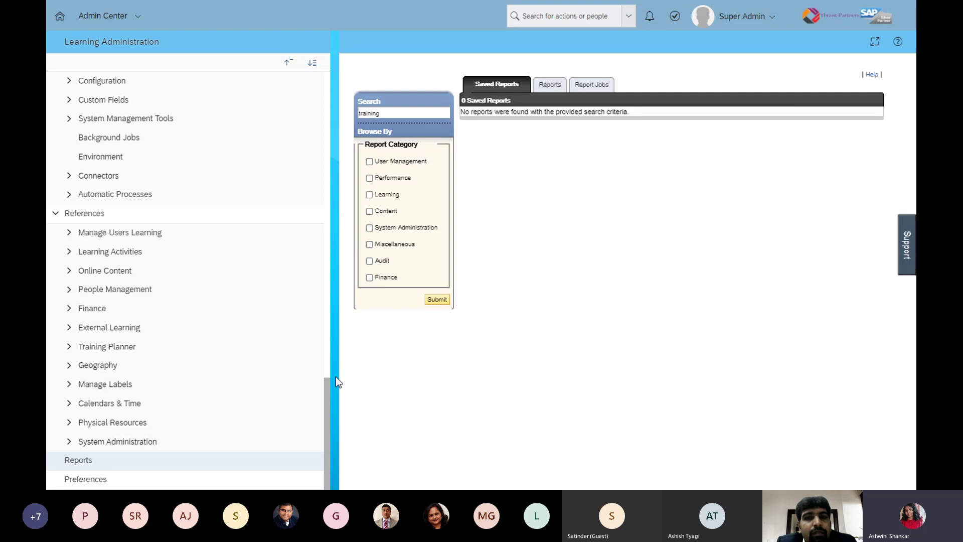
Open the Order Management search page under Finance and collapse all navigation sections.
scroll(318, 373, up, 5)
scroll(317, 373, up, 1)
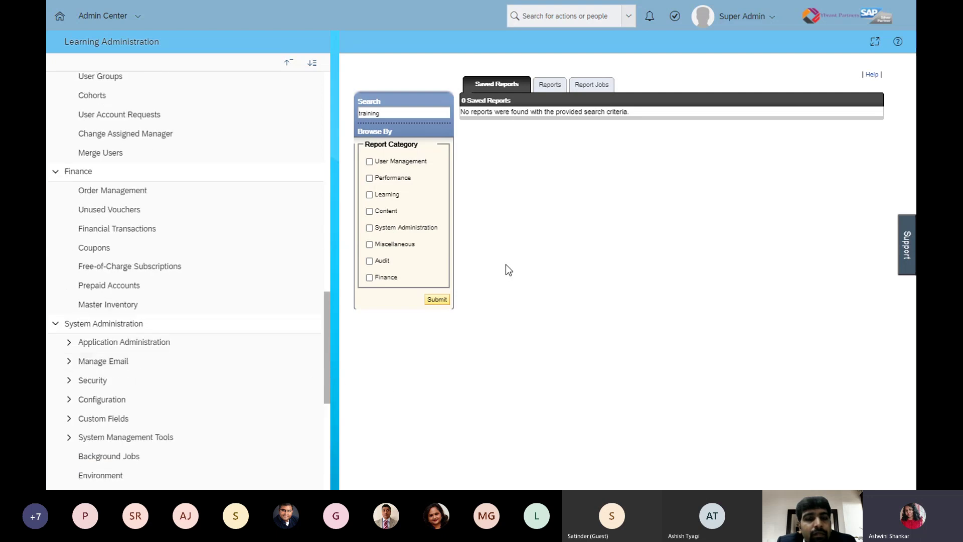
click(142, 189)
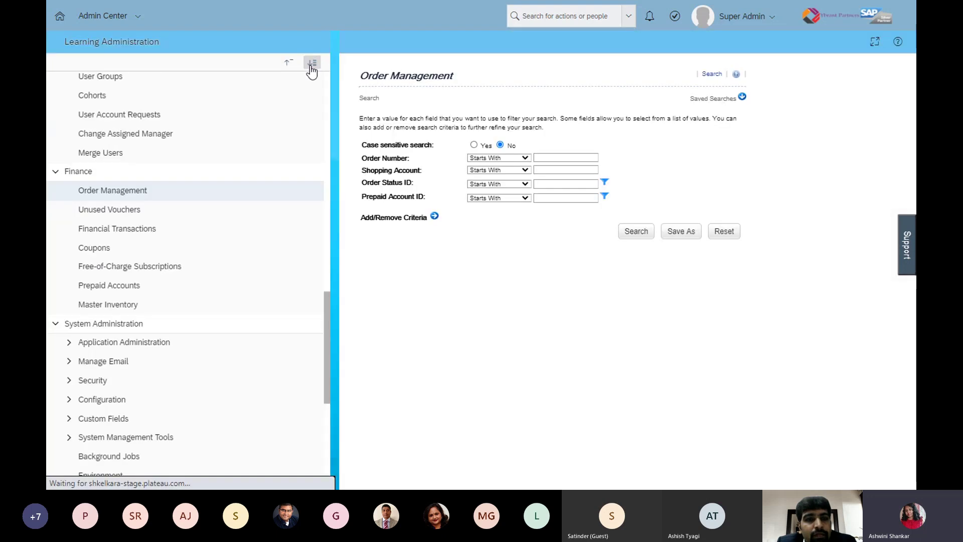
scroll(314, 217, up, 10)
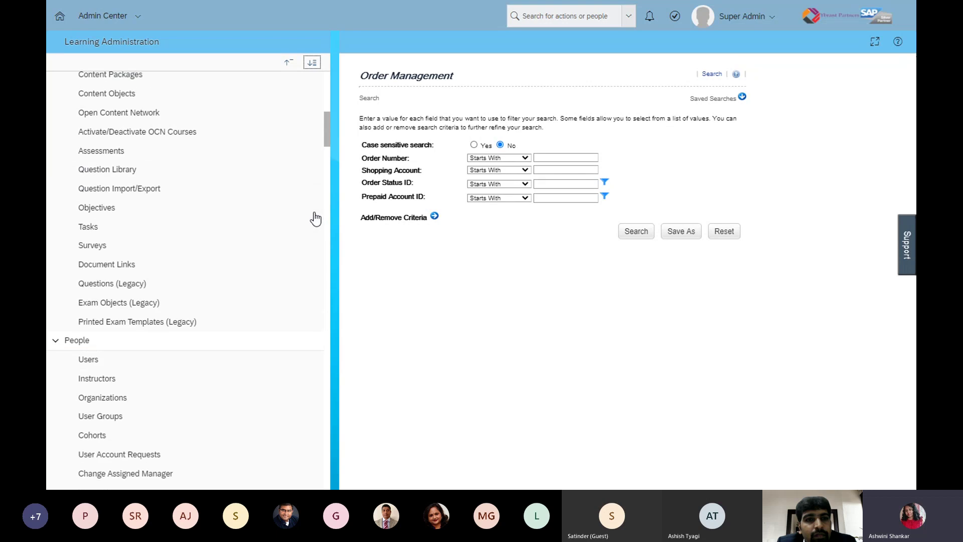
click(289, 62)
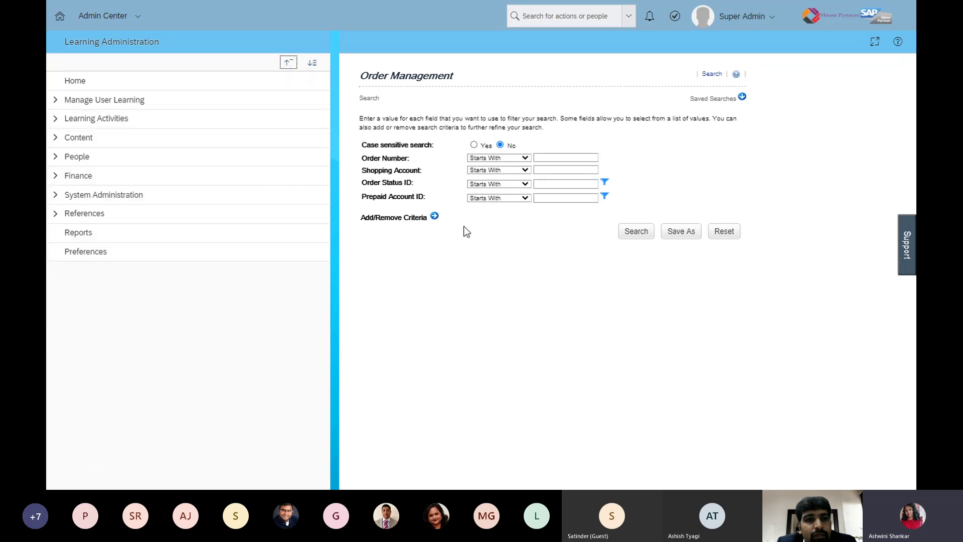
Open Items under Learning Activities, review the fields of the Add New Item form and close it without adding anything.
click(56, 121)
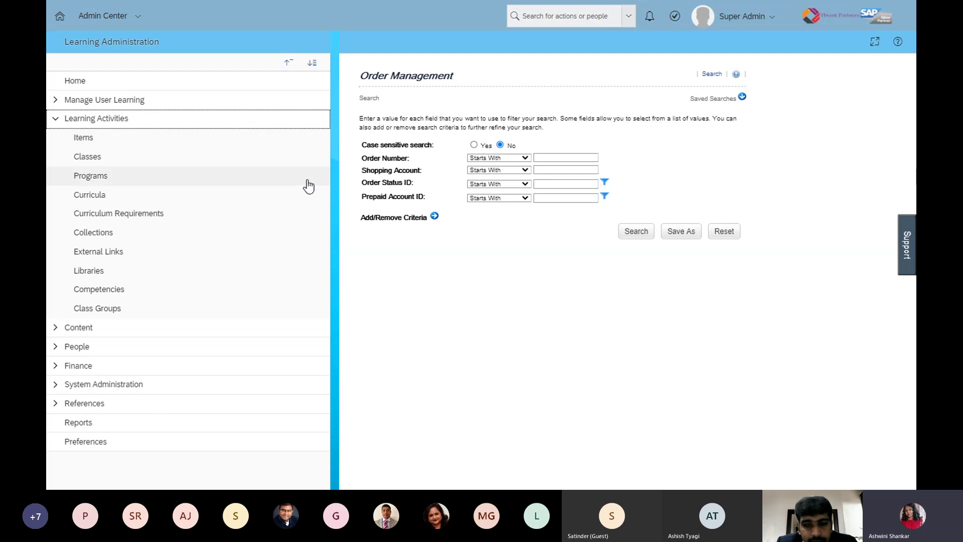
click(121, 139)
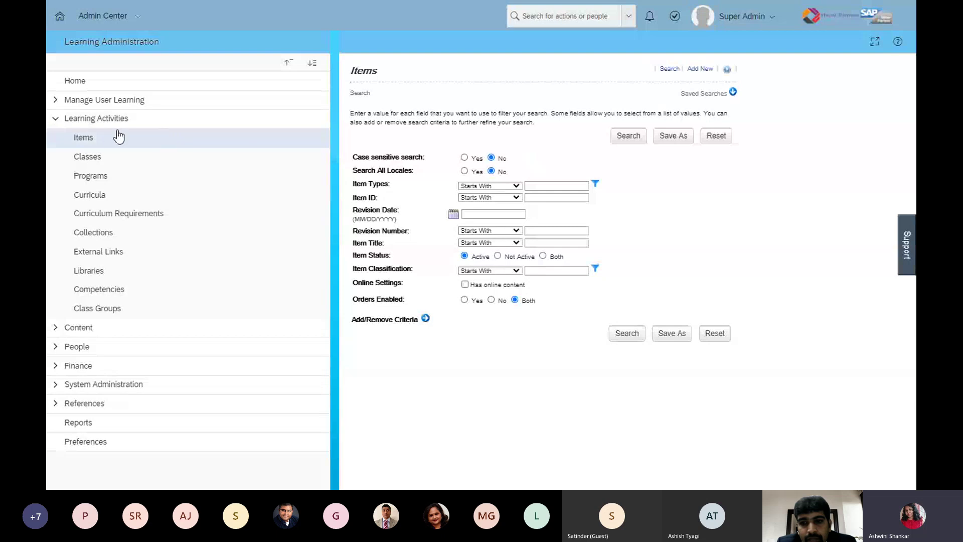
click(700, 70)
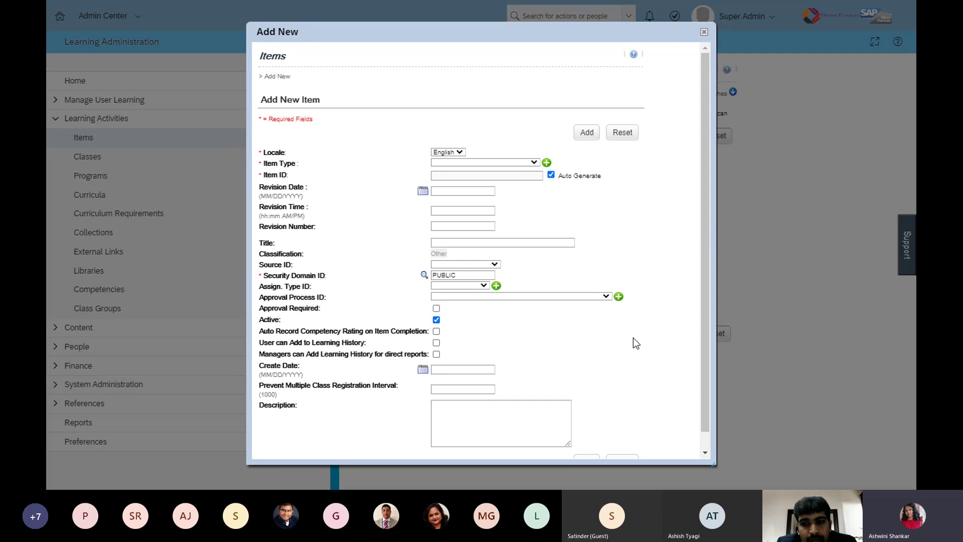
scroll(366, 253, down, 1)
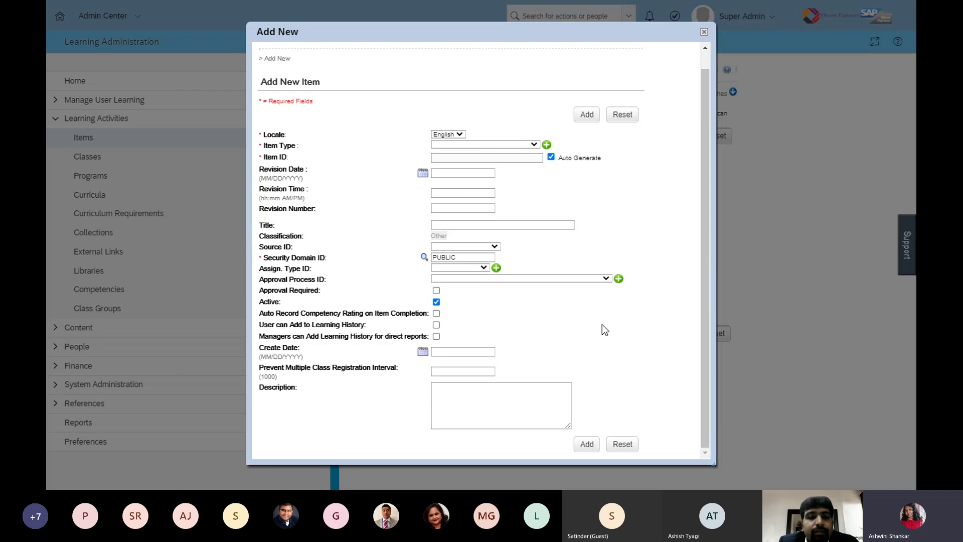
click(703, 33)
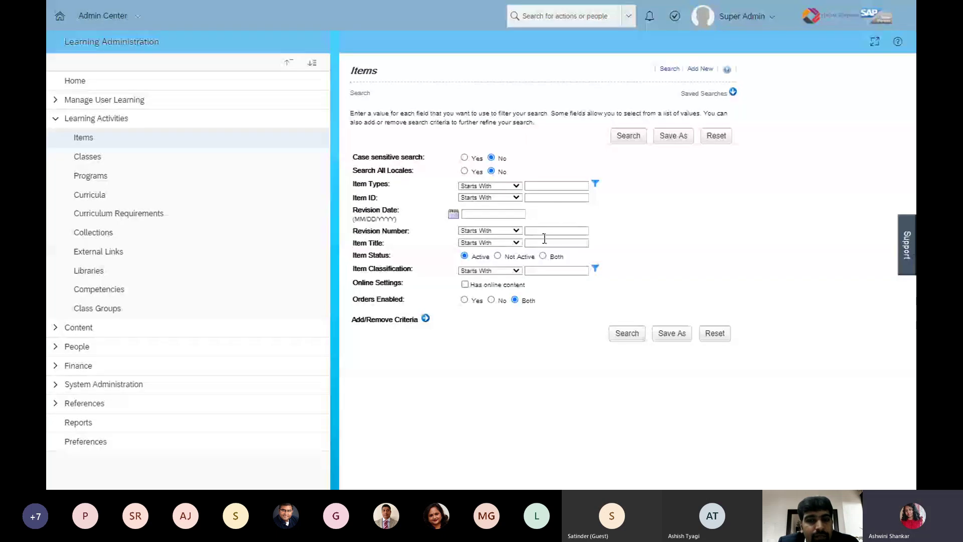
Search for items whose title starts with "leadership" and show the Leadership e-learning item in the expanded view.
click(550, 241)
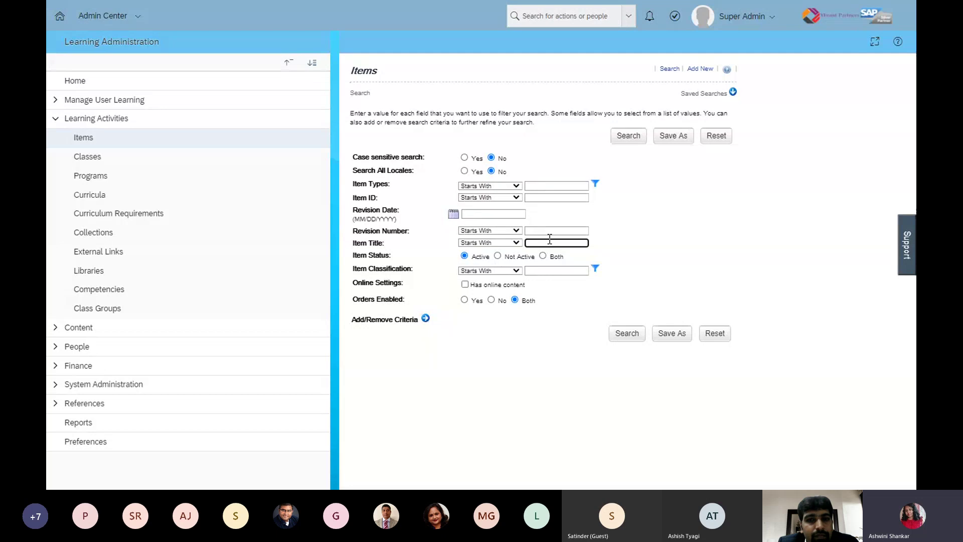
text(leadership)
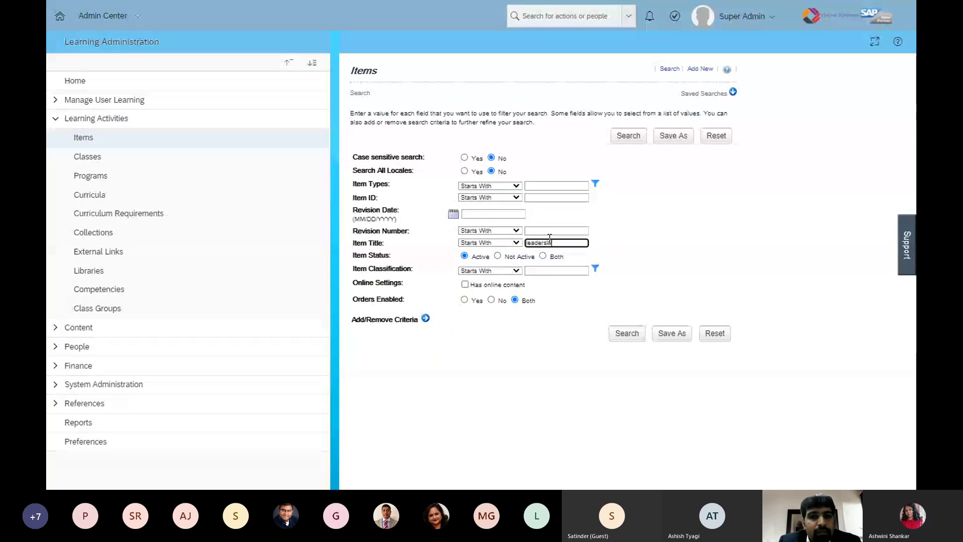
click(627, 334)
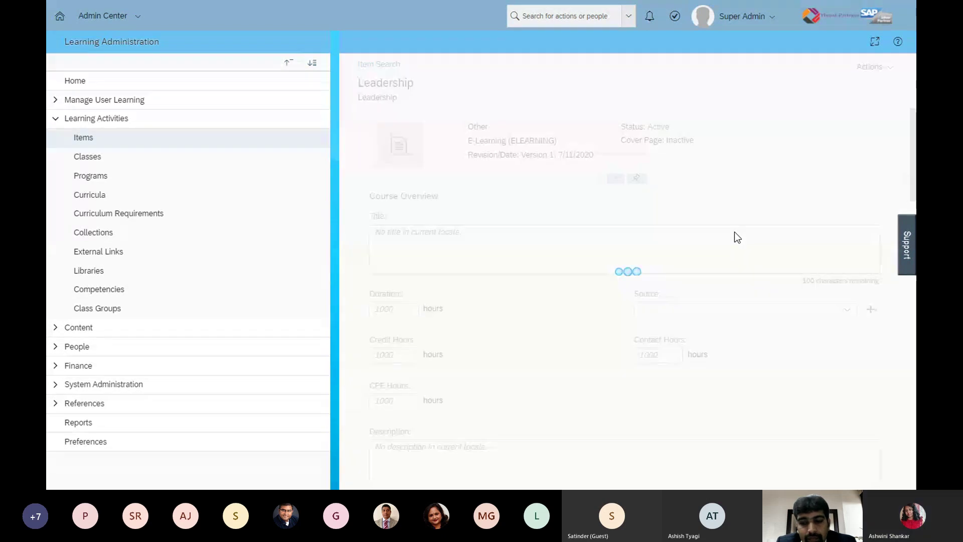
click(875, 41)
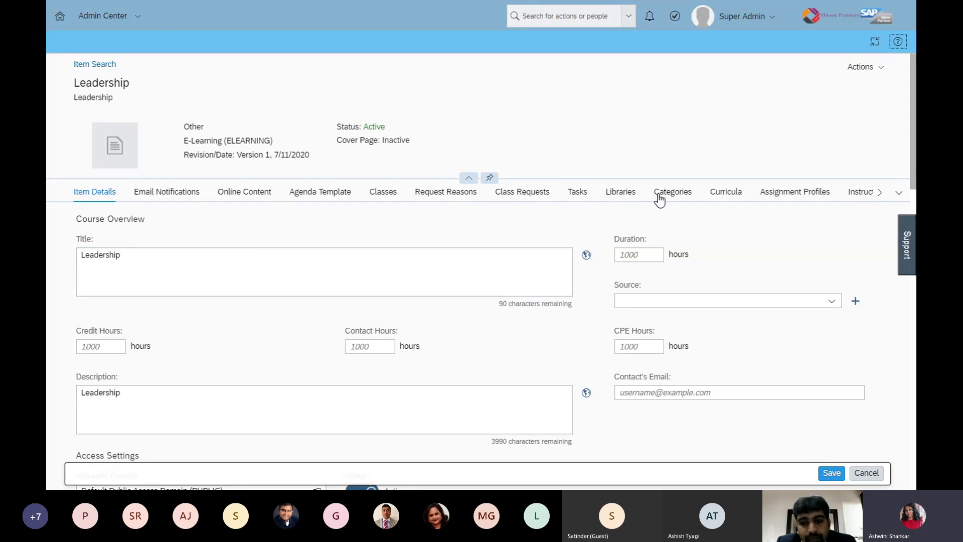
Look through the Leadership item's available sections, including Competencies, and return to the start of the section list.
click(880, 193)
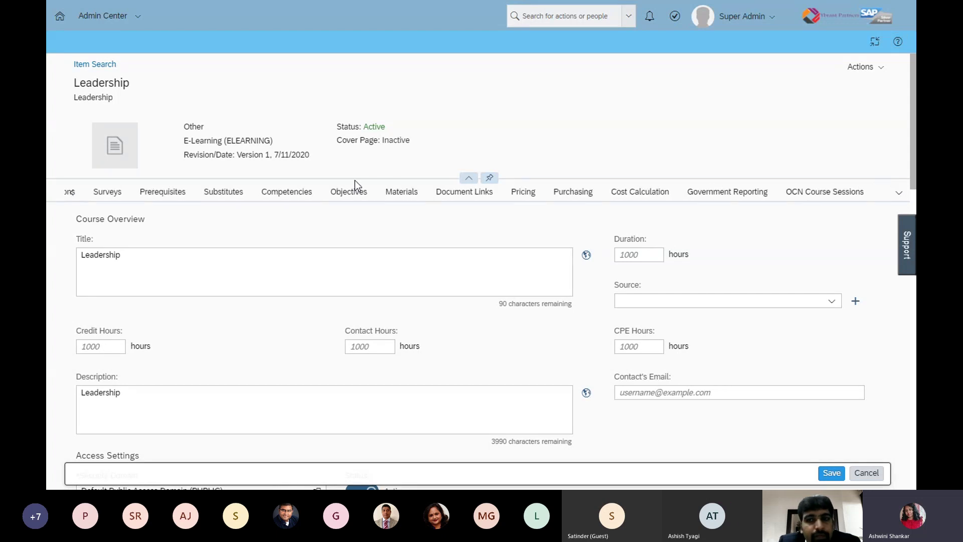
click(897, 194)
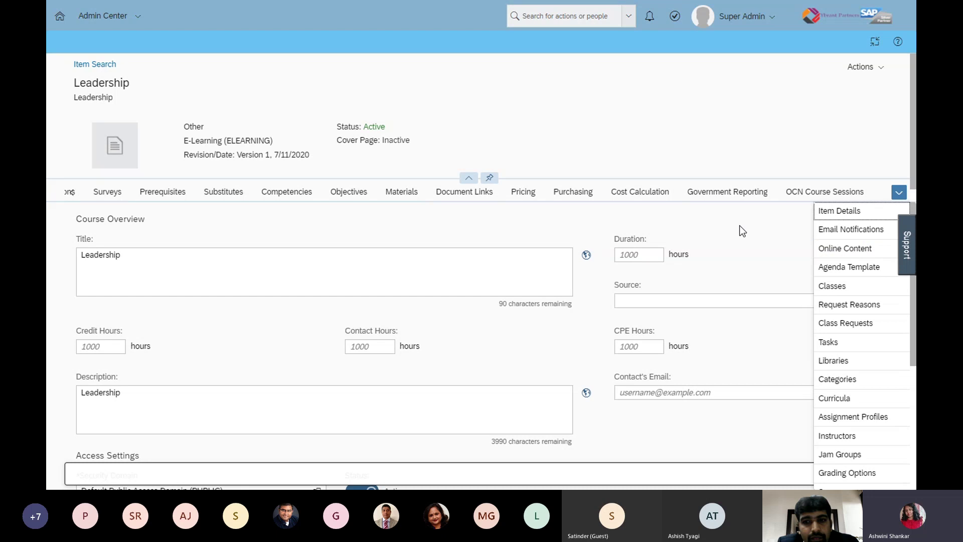
click(311, 217)
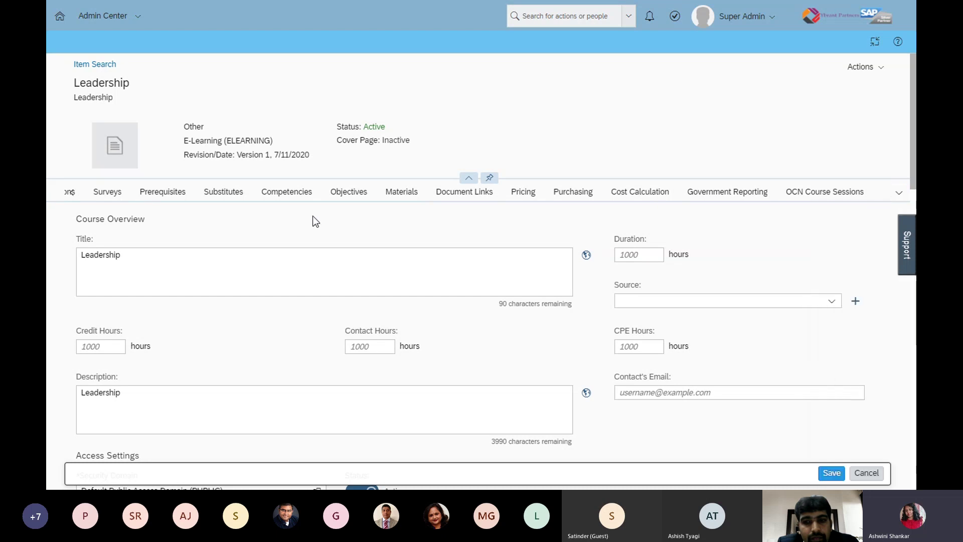
click(897, 193)
click(844, 211)
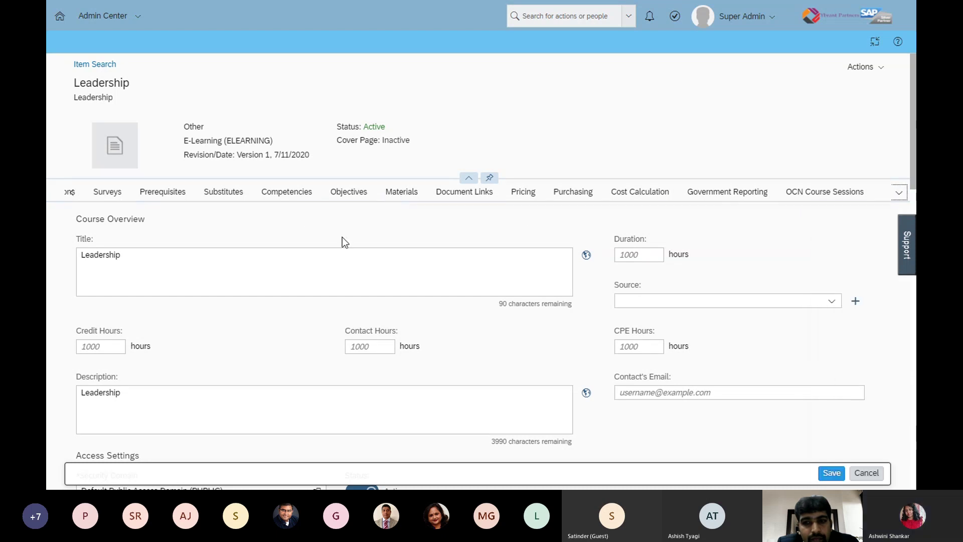
click(63, 193)
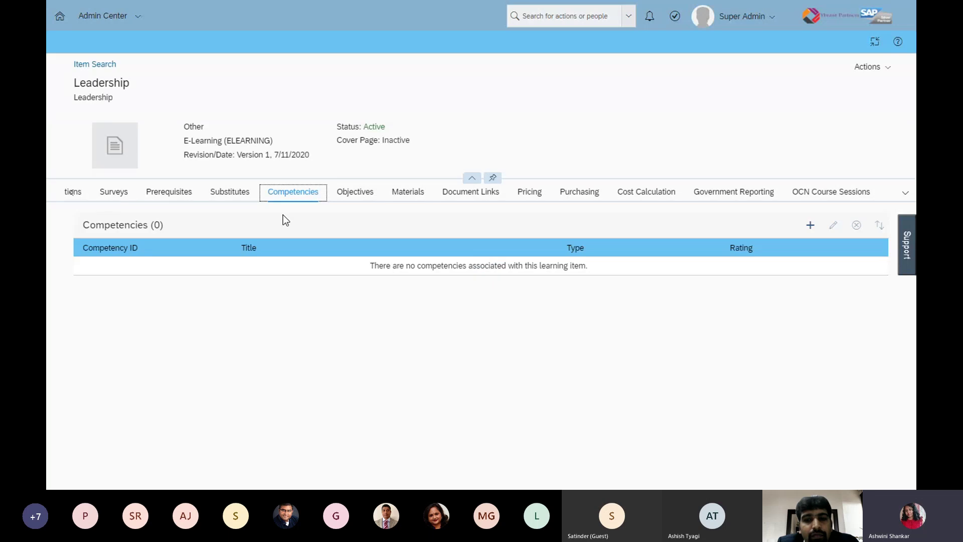
click(66, 191)
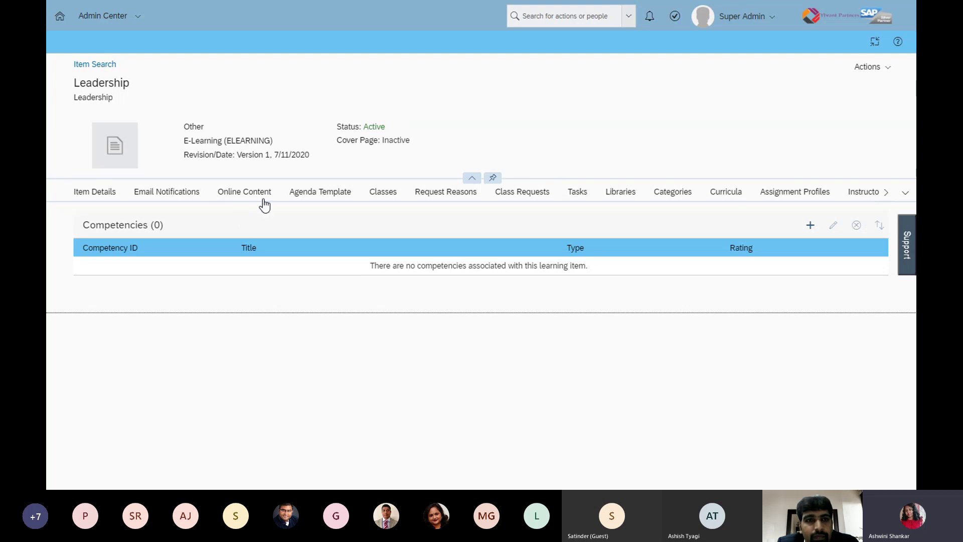
Open the Leadership item's Online Content section, view the Add Content Object form and cancel it.
click(237, 194)
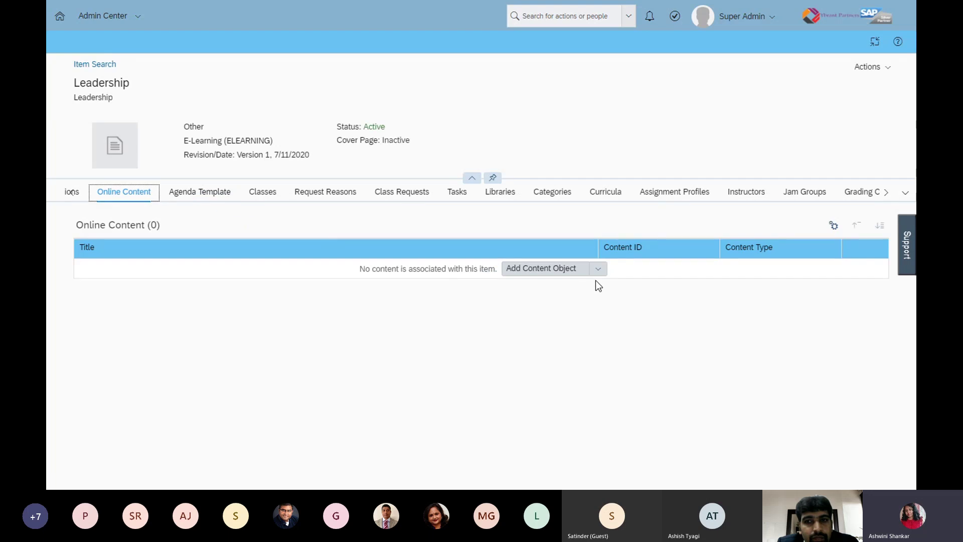
click(570, 270)
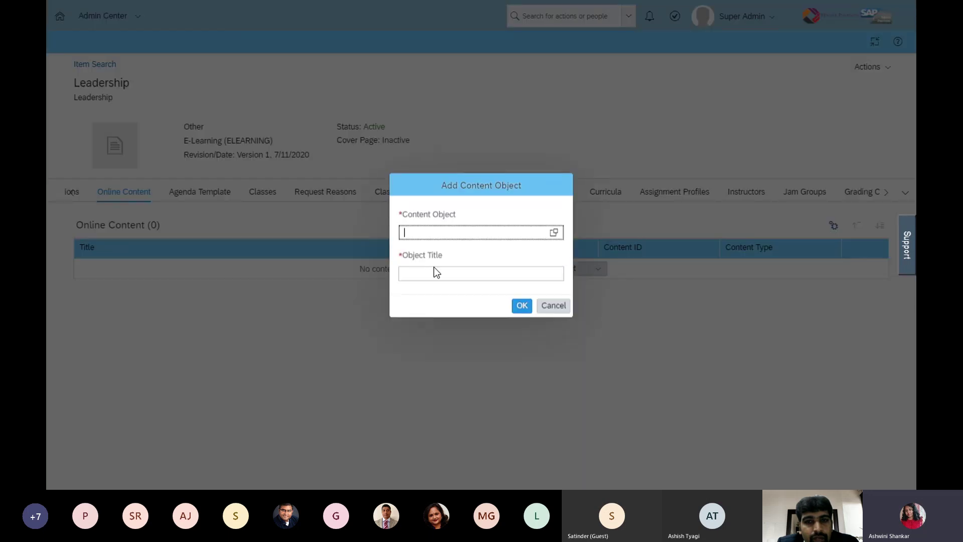
click(556, 307)
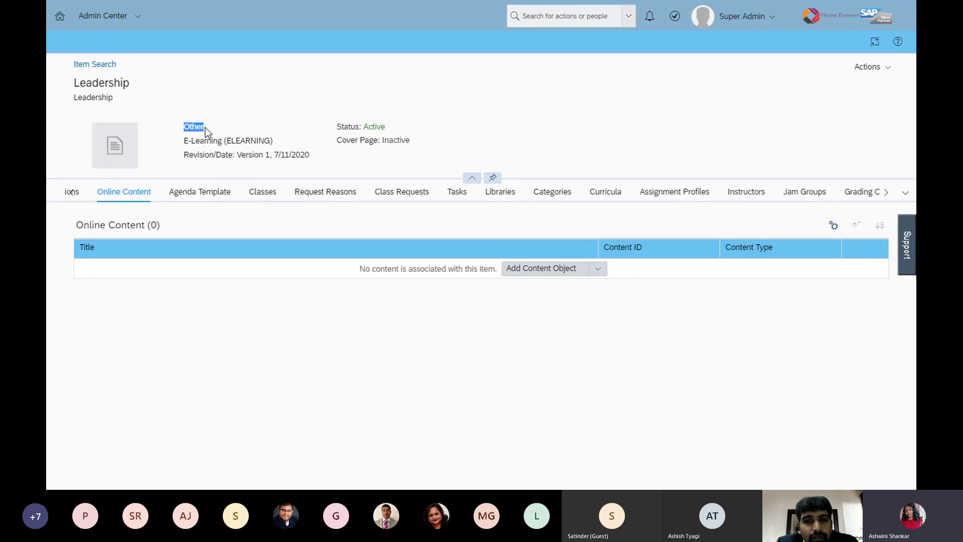
Open the Leadership item's Agenda Template section, view the Add Time Slot form and cancel it.
click(199, 194)
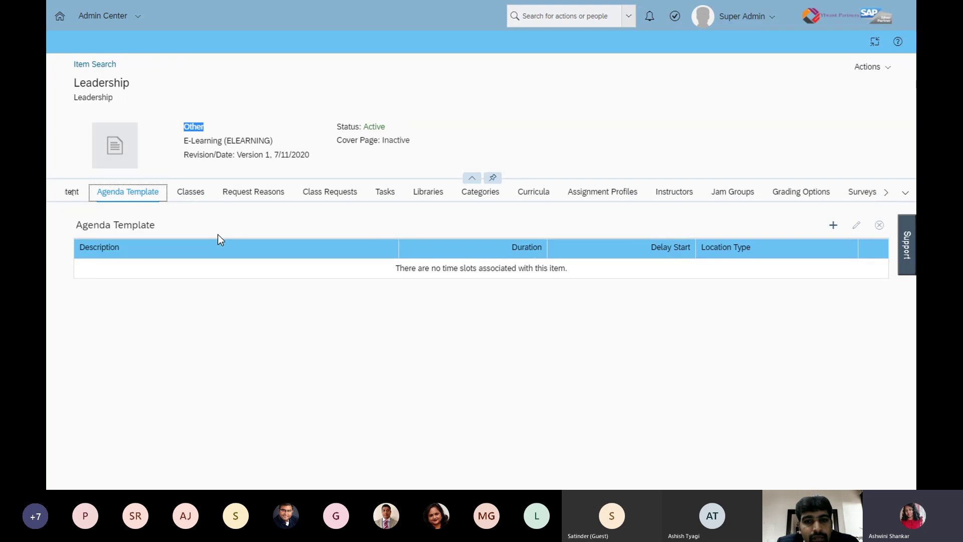
click(833, 225)
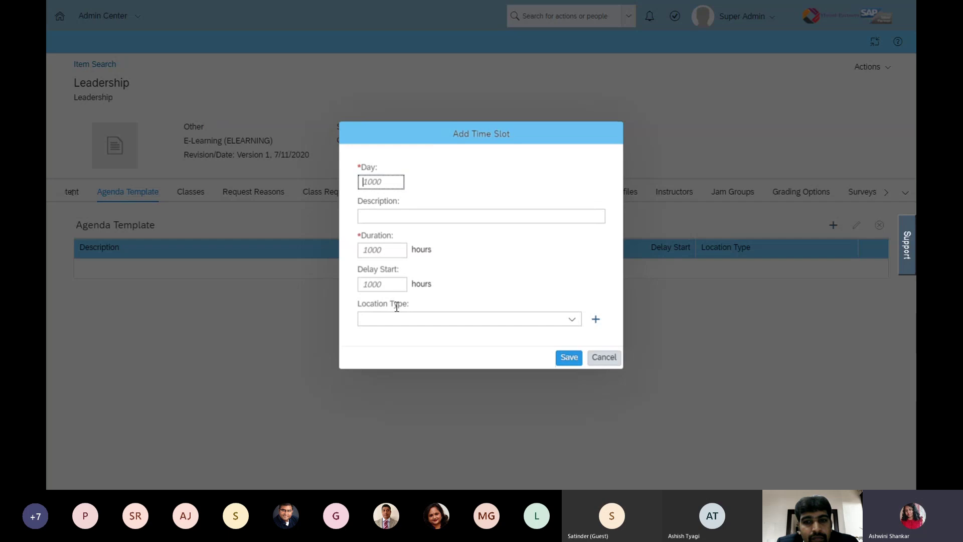
click(605, 358)
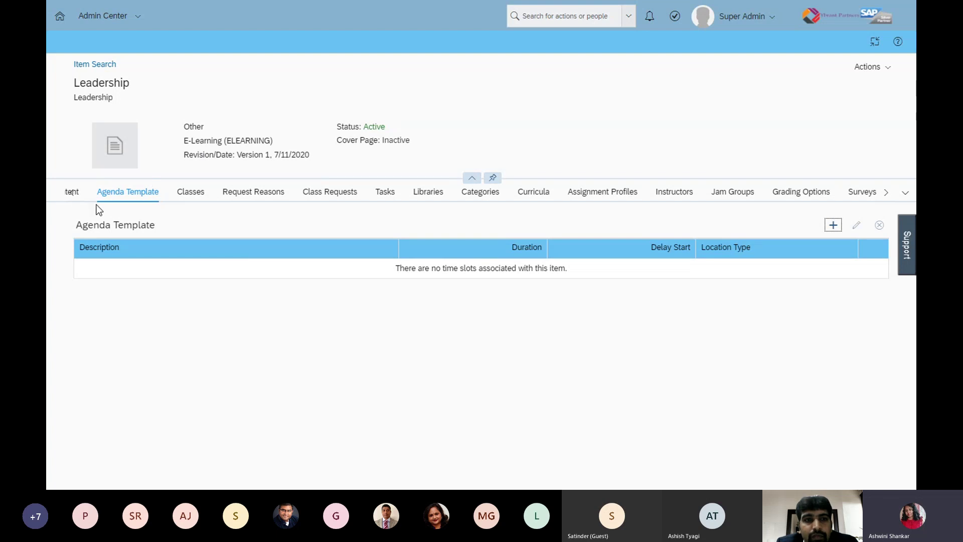
Return to the Leadership item's Online Content section and highlight the item's classification, Other.
click(72, 192)
click(253, 197)
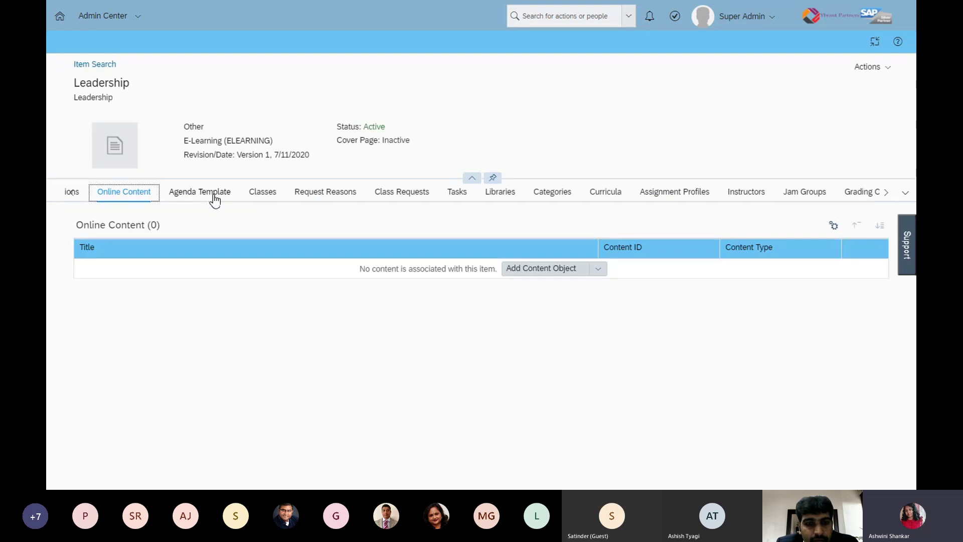
drag(183, 122, 208, 126)
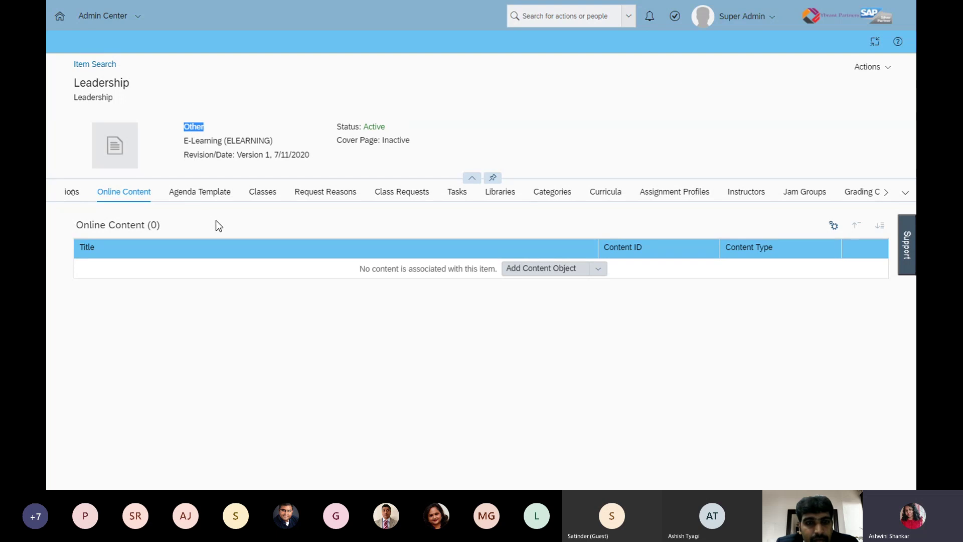
Restore the navigation tree, search for classes with the default criteria and open the SF ADMIN INTRODUCTION class.
click(874, 42)
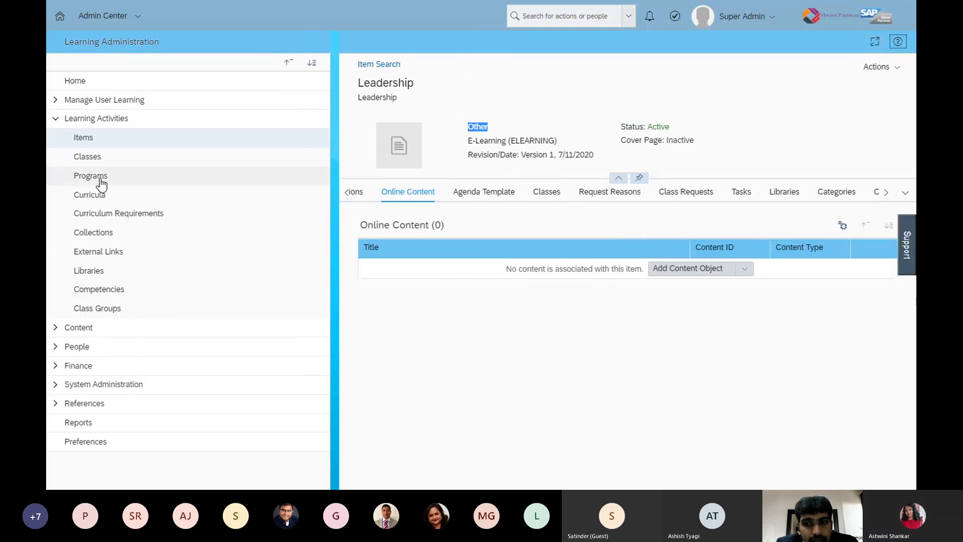
click(88, 157)
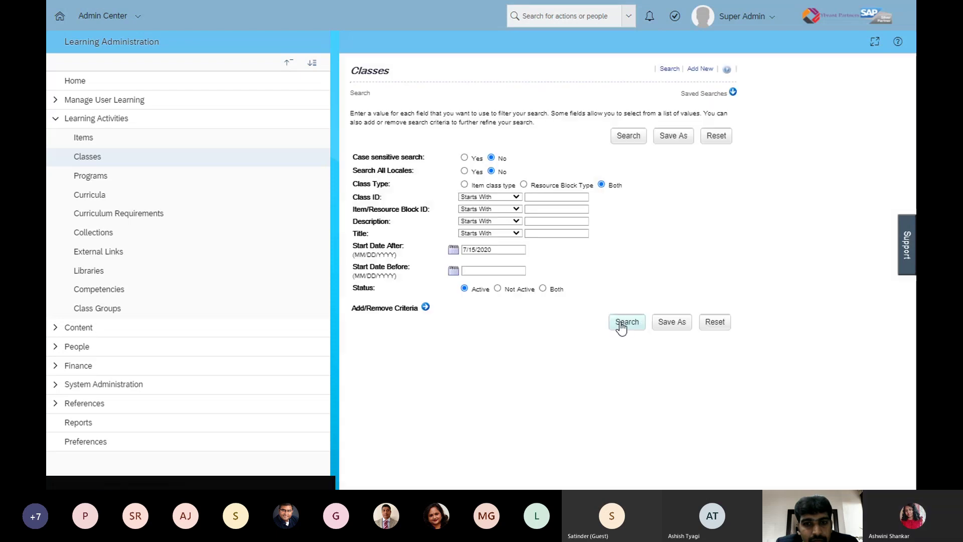
click(627, 322)
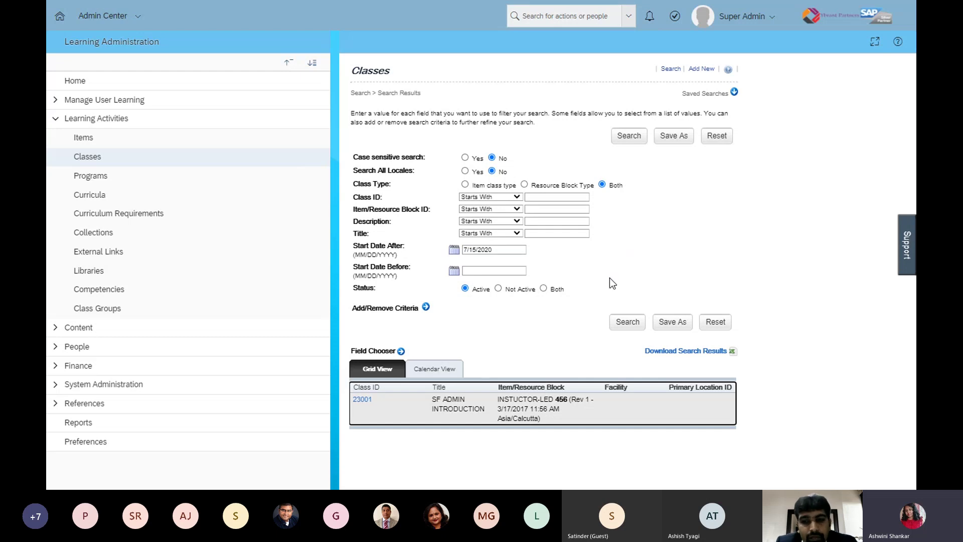
click(362, 400)
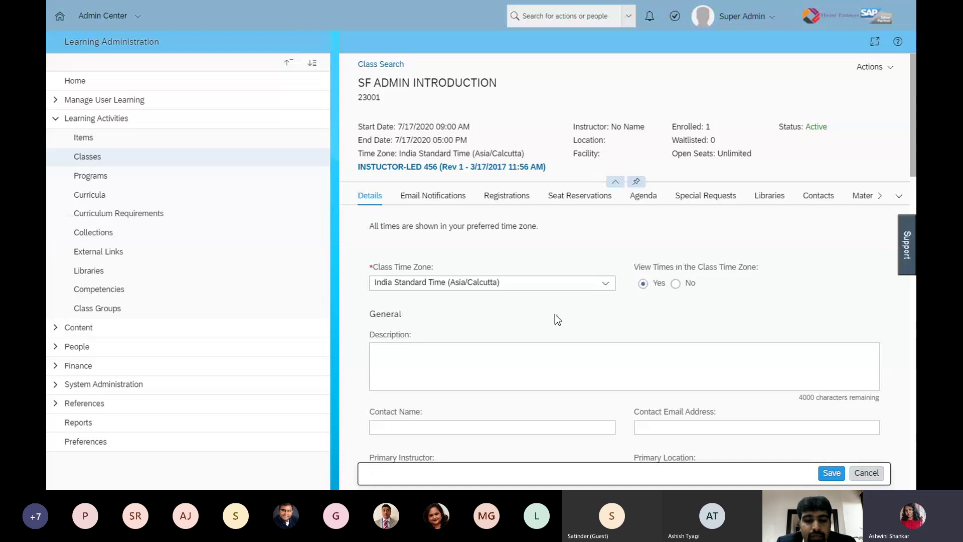
View the SF ADMIN INTRODUCTION class's registrations and the actions available for the enrolled user, without choosing one.
click(507, 197)
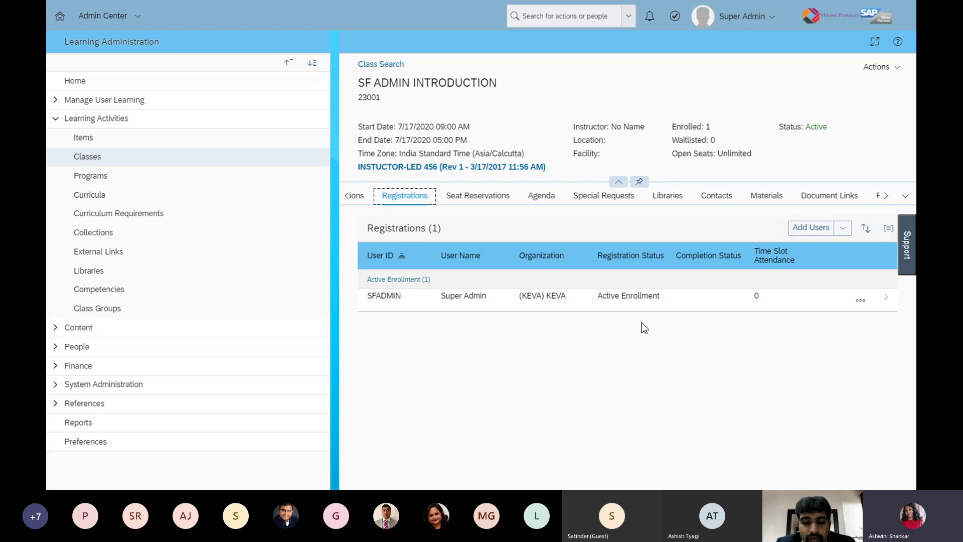
click(859, 301)
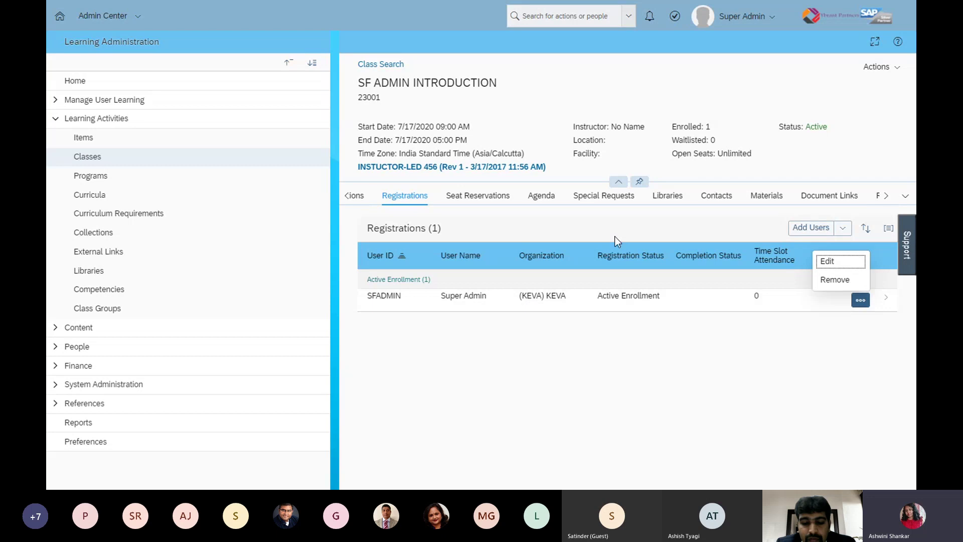
click(696, 342)
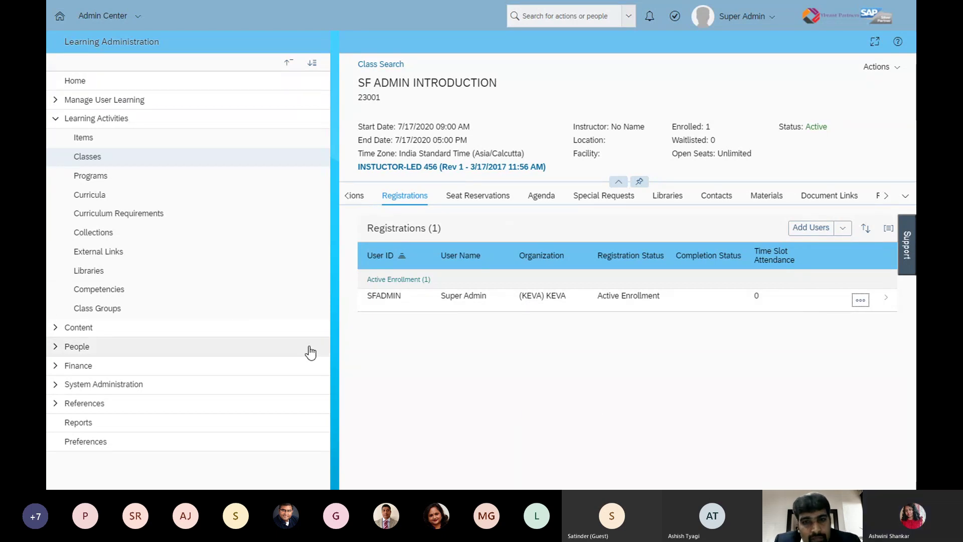
Collapse the Learning Activities section, open Reports and clear the saved reports search keyword.
click(54, 125)
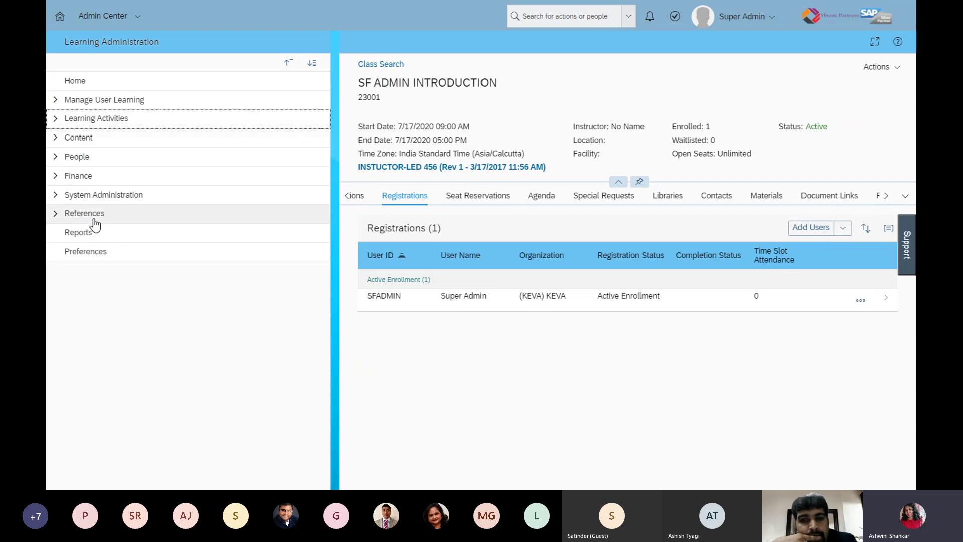
click(73, 234)
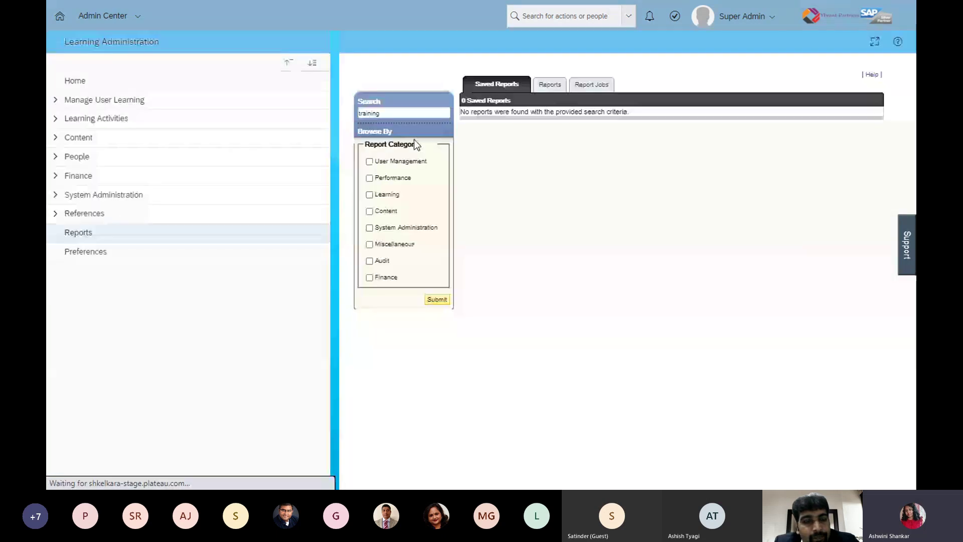
double_click(414, 111)
key(BackSpace)
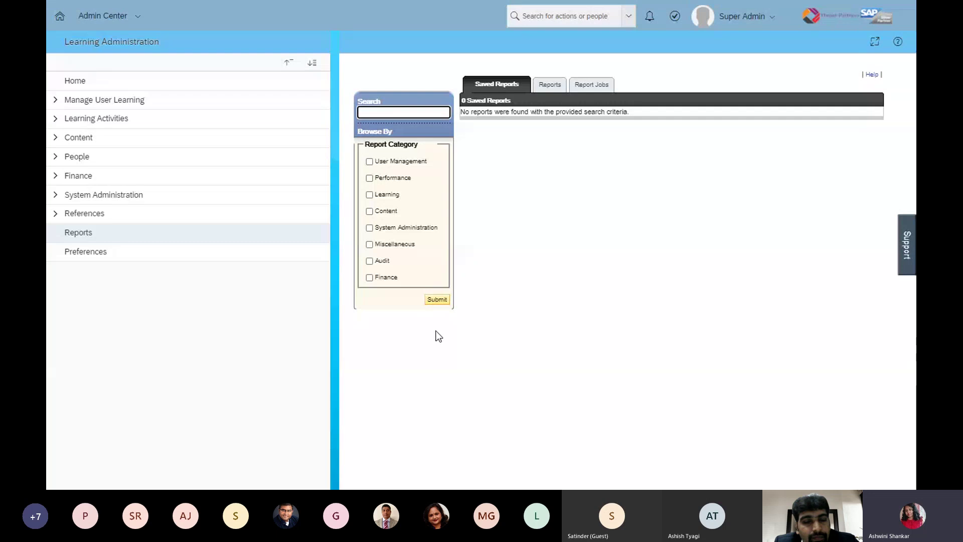
Search the saved reports with all eight report categories selected, from User Management through Finance.
click(370, 161)
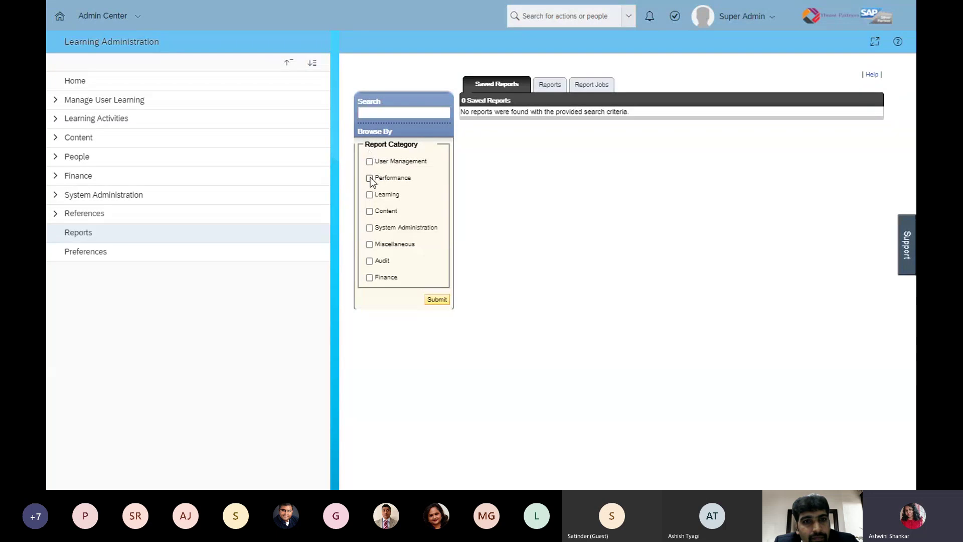
click(370, 195)
click(369, 211)
click(370, 227)
click(370, 244)
click(370, 261)
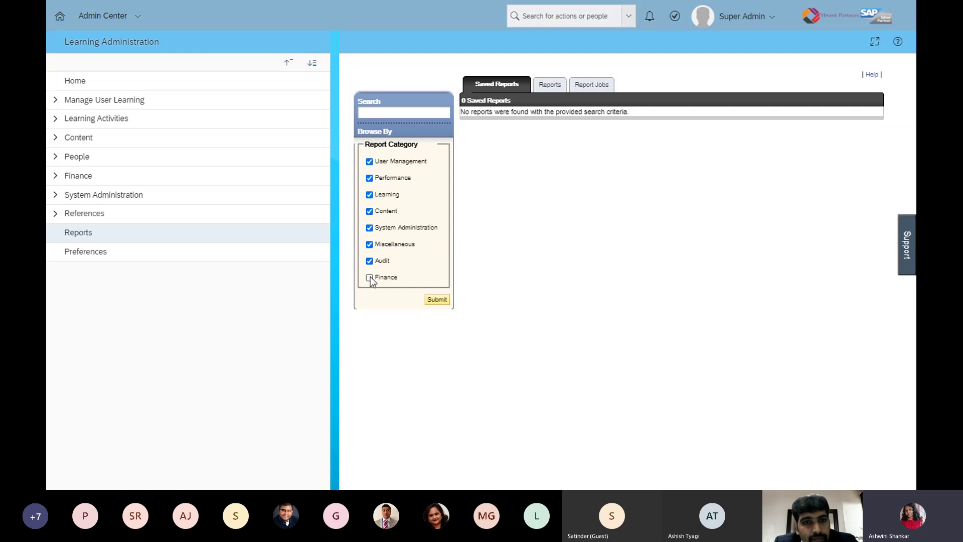
click(370, 277)
click(440, 300)
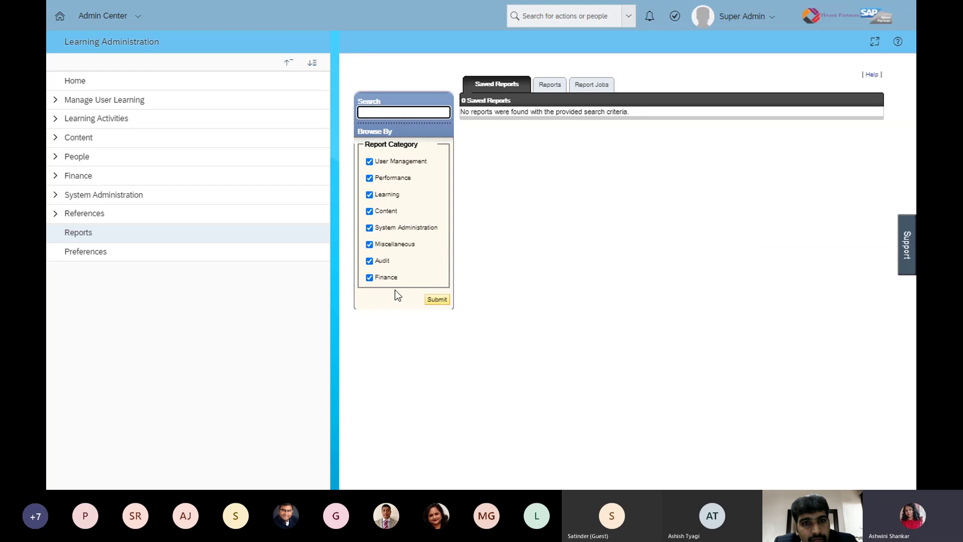
Expand the reports page to full width and switch from the saved reports to the full report list.
click(875, 42)
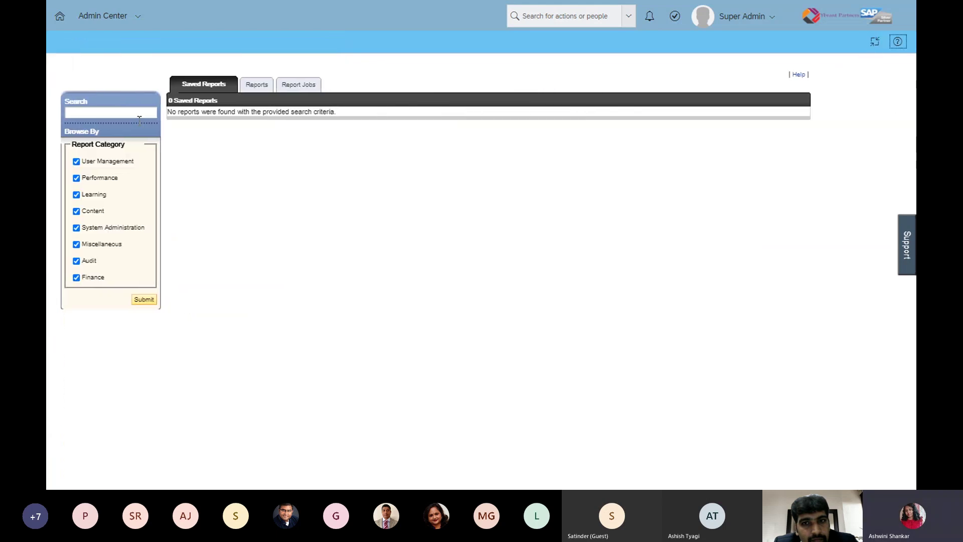
click(248, 86)
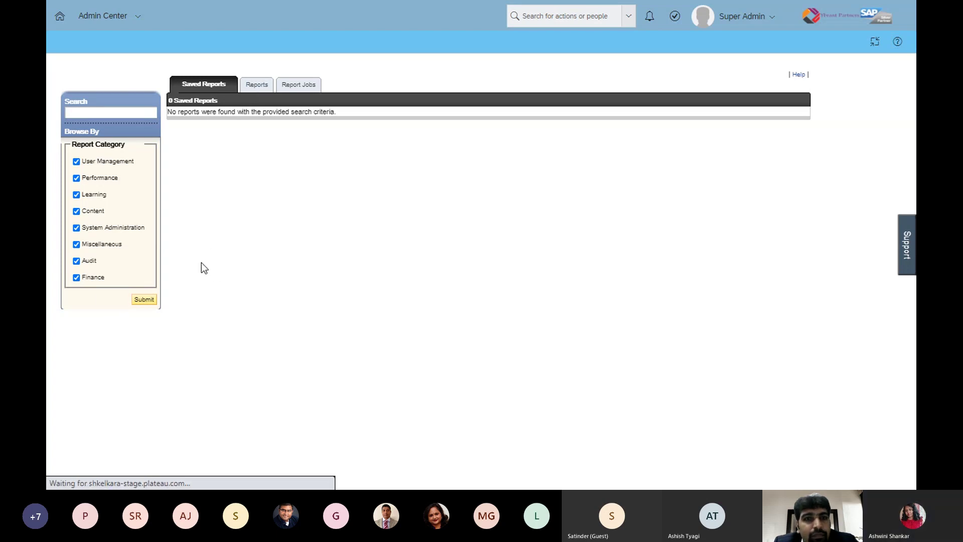
click(249, 90)
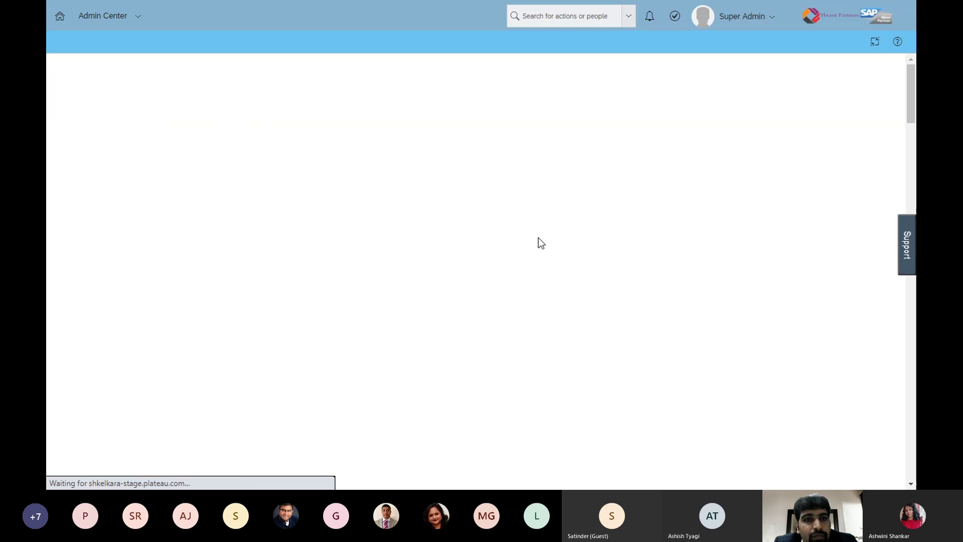
Examine the titles, categories and descriptions of the listed reports, including the class, cohort and competency reports, and return to the start of the list.
scroll(239, 281, down, 1)
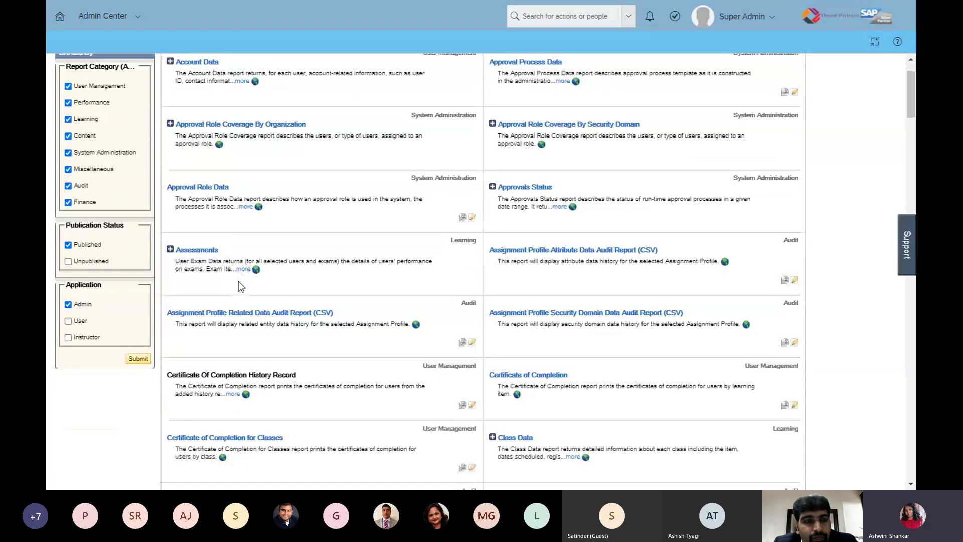
scroll(366, 329, down, 5)
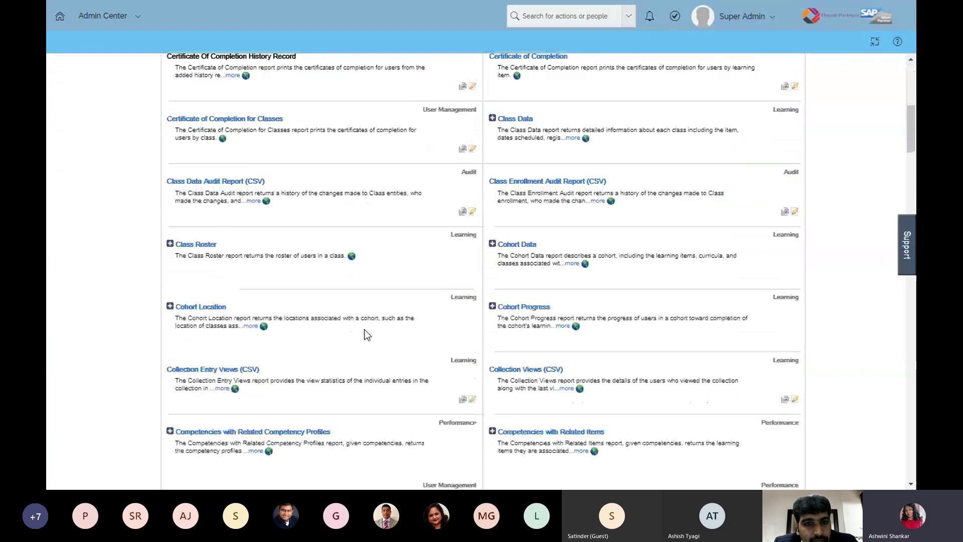
scroll(364, 329, up, 1)
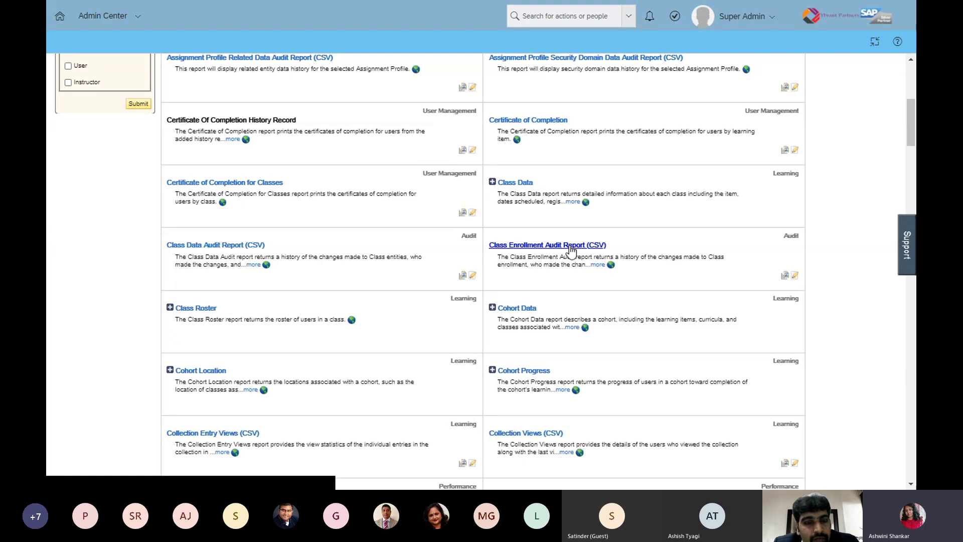
scroll(542, 348, down, 3)
scroll(383, 352, down, 2)
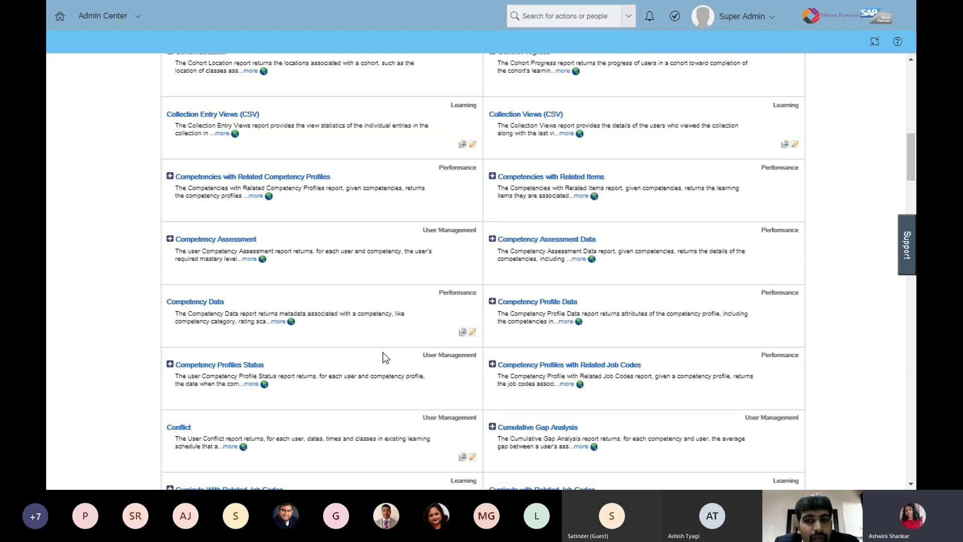
scroll(383, 352, up, 2)
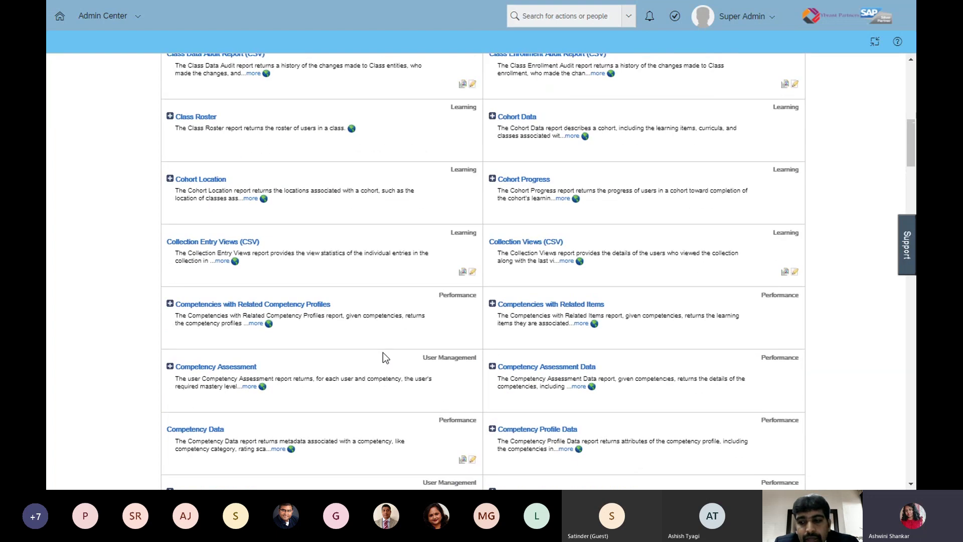
scroll(416, 311, up, 8)
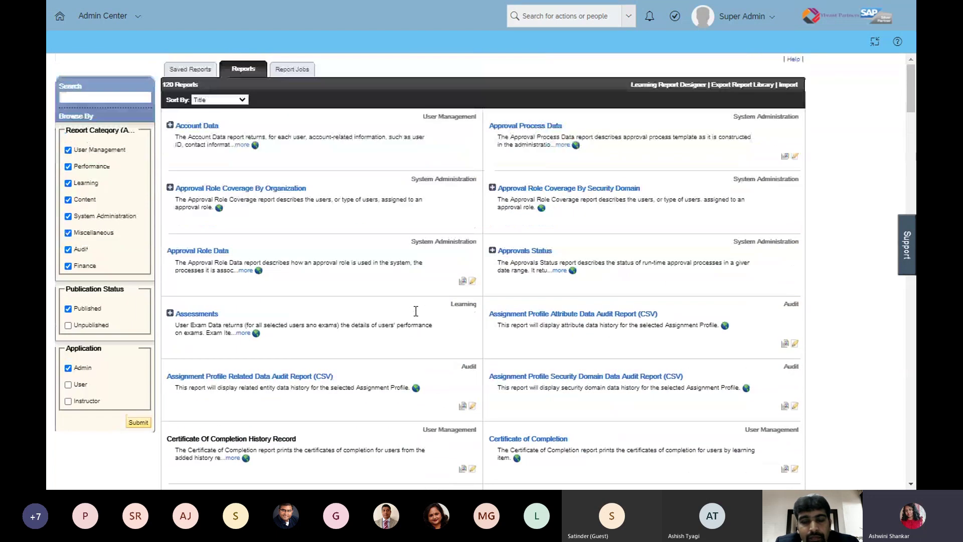